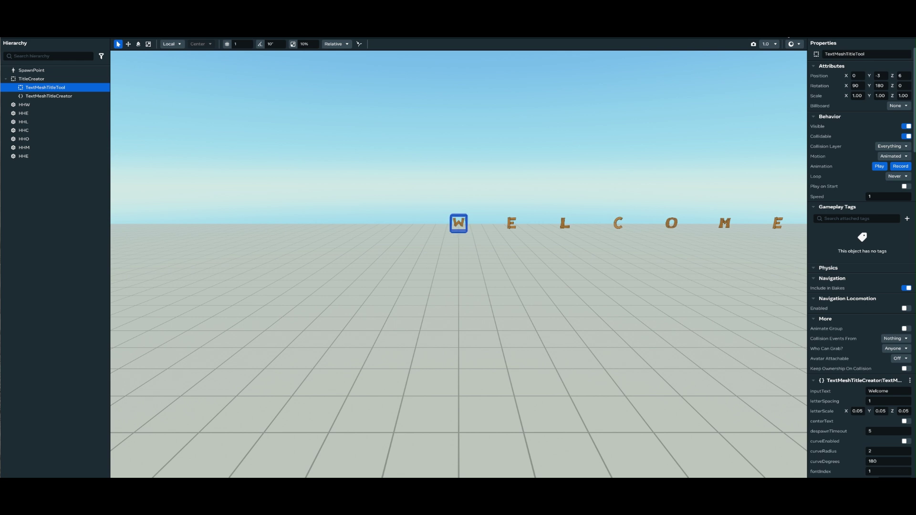
# Set the title script's letter spacing to 0.5 and preview the Welcome title in the world simulation
pyautogui.click(875, 401)
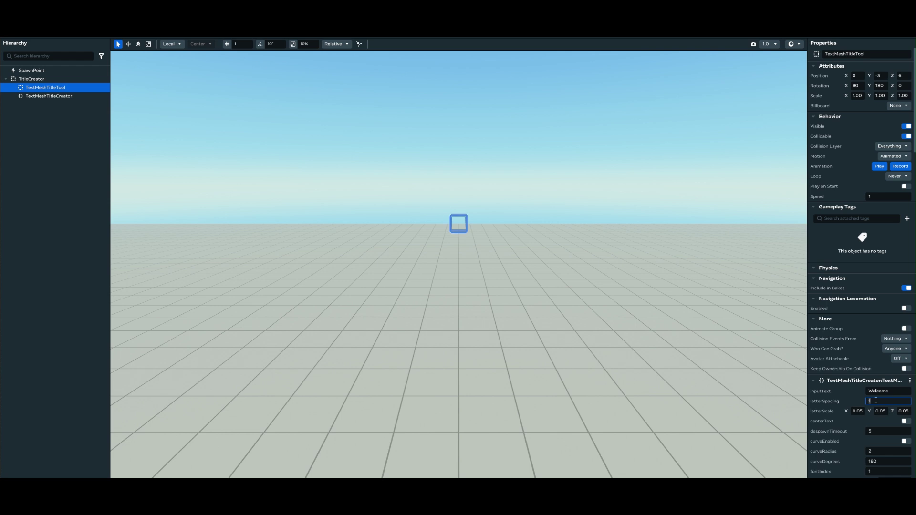
pyautogui.write('0.5')
pyautogui.press('Return')
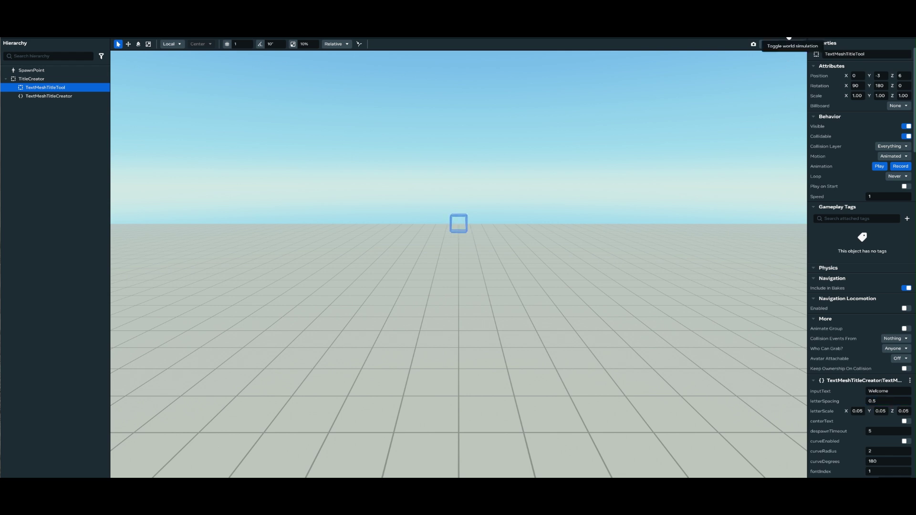
pyautogui.click(789, 39)
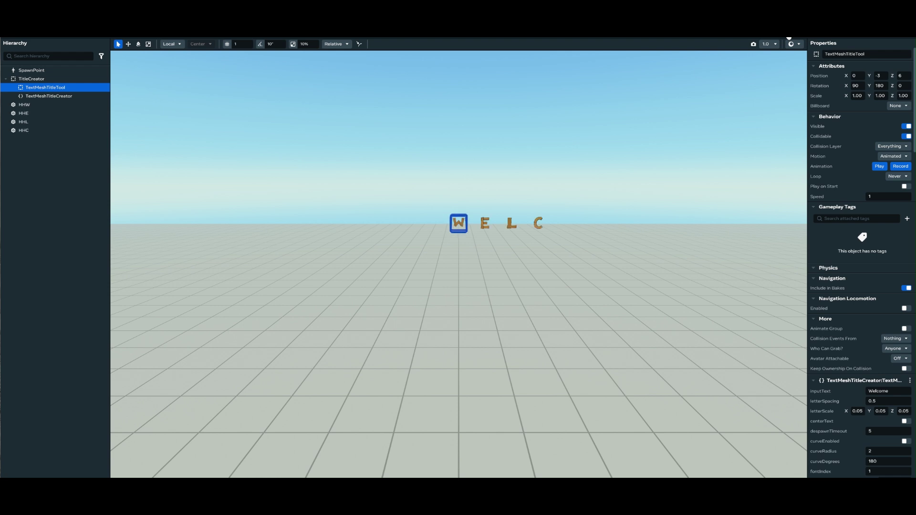
pyautogui.click(789, 38)
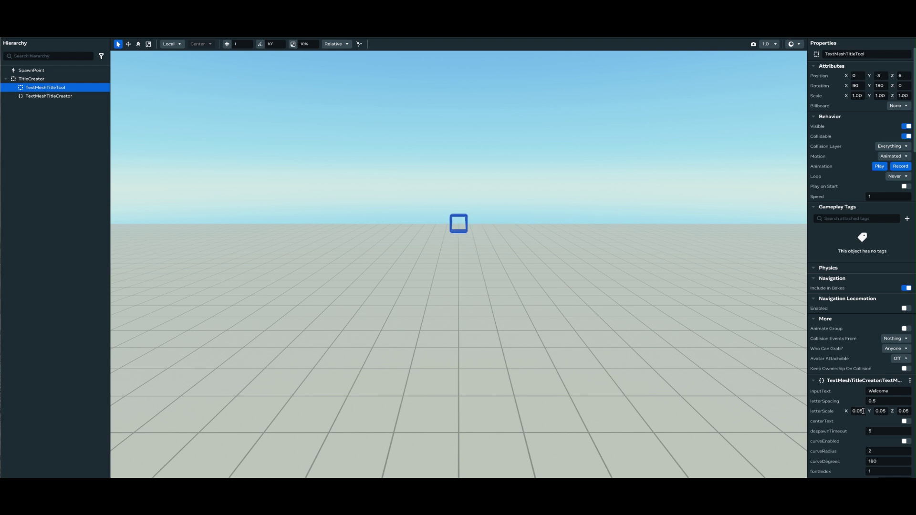
# Set the X value of the title's letter scale to 0.1
pyautogui.click(861, 411)
pyautogui.press('BackSpace')
pyautogui.write('.1')
pyautogui.press('Return')
# Set the Y value of the title's letter scale to 0.1
pyautogui.click(884, 413)
pyautogui.press('BackSpace')
pyautogui.write('.1')
pyautogui.press('BackSpace')
pyautogui.press('BackSpace')
pyautogui.press('BackSpace')
pyautogui.press('BackSpace')
pyautogui.write('0.1')
pyautogui.press('Return')
# Set the Z value of the title's letter scale to 0.1
pyautogui.click(904, 410)
pyautogui.doubleClick(905, 409)
pyautogui.press('BackSpace')
pyautogui.write('0.1')
pyautogui.press('Return')
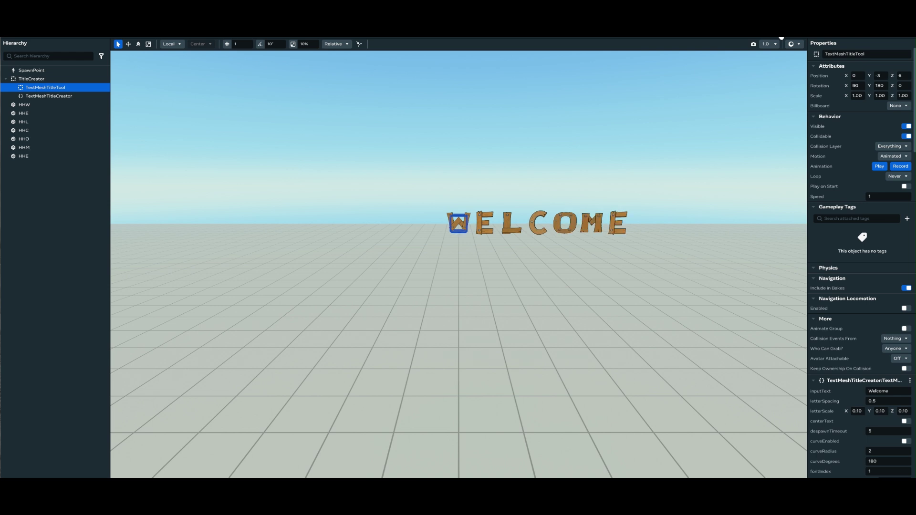
# Turn on text centering for the title and set its despawn timeout to 10
pyautogui.click(904, 423)
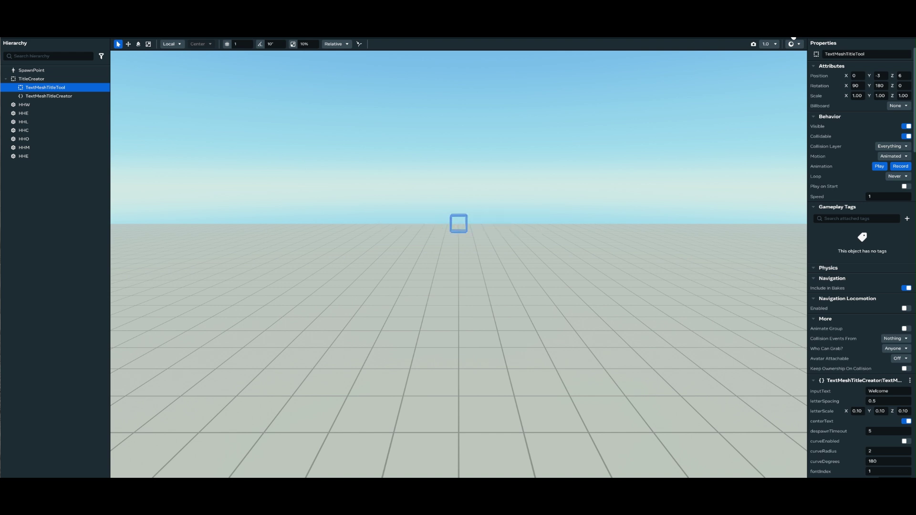
pyautogui.click(878, 432)
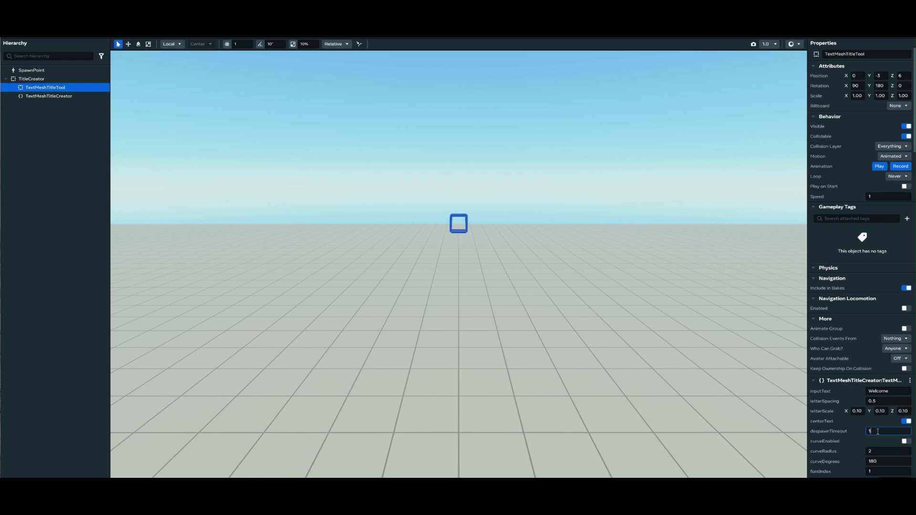
pyautogui.press('BackSpace')
pyautogui.press('Return')
pyautogui.click(875, 432)
pyautogui.press('Return')
# Enable the title's curve with a radius of 5 and preview the curved text in the world simulation
pyautogui.click(904, 442)
pyautogui.click(793, 43)
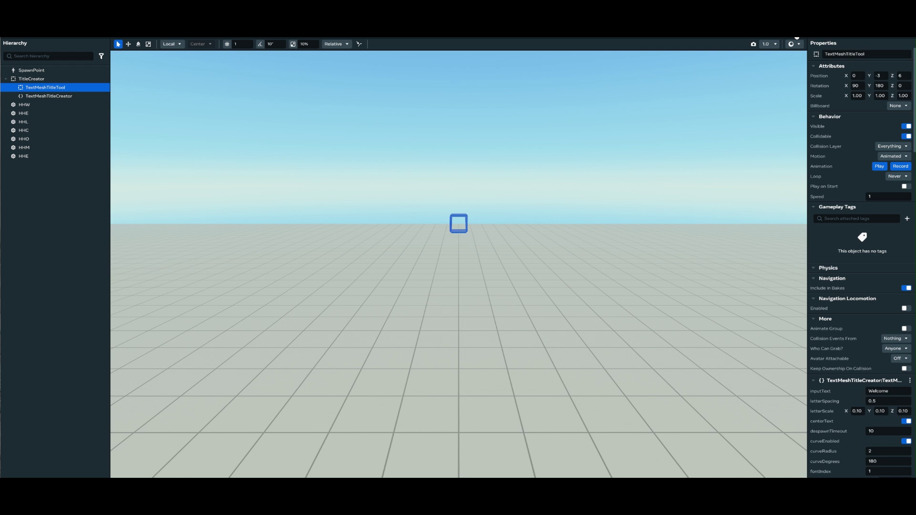
pyautogui.click(879, 461)
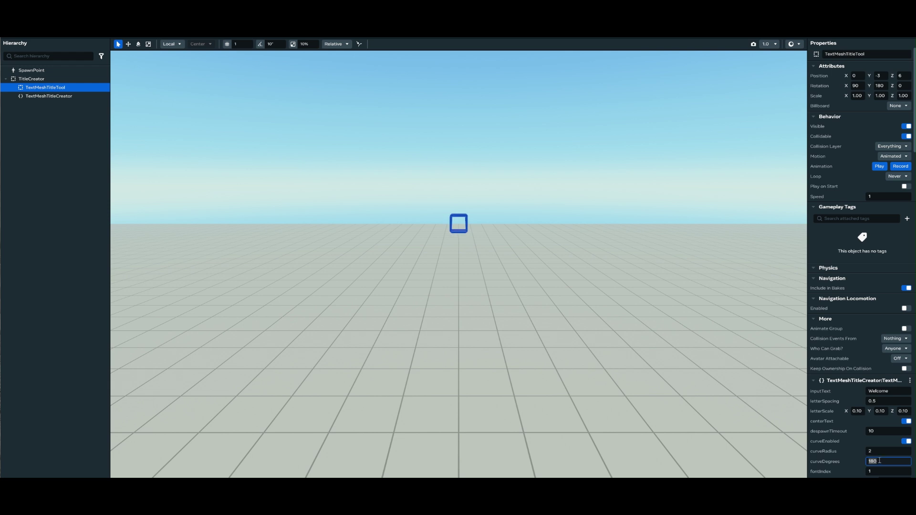
pyautogui.click(875, 450)
pyautogui.write('5')
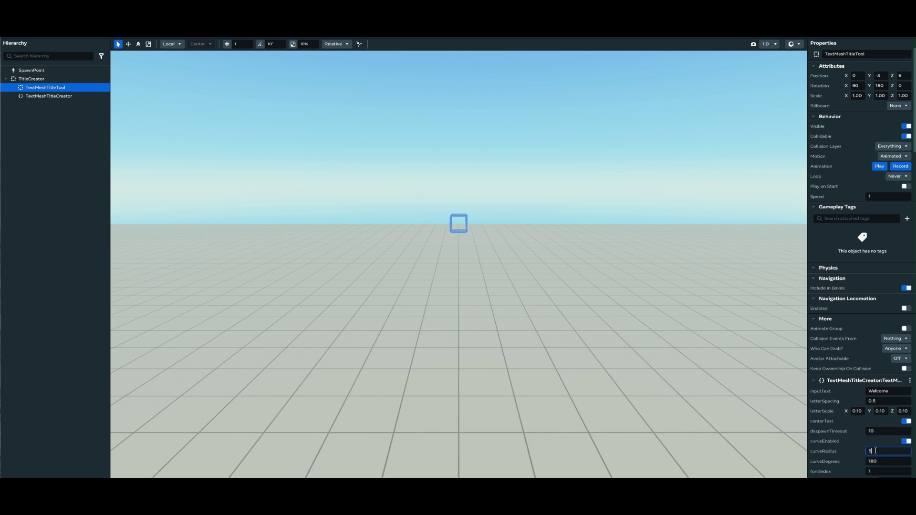
pyautogui.press('Return')
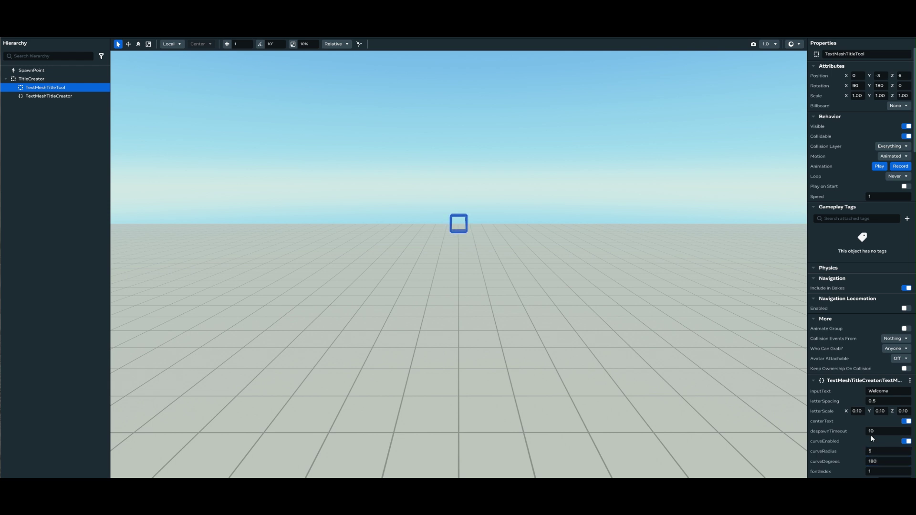
pyautogui.click(790, 44)
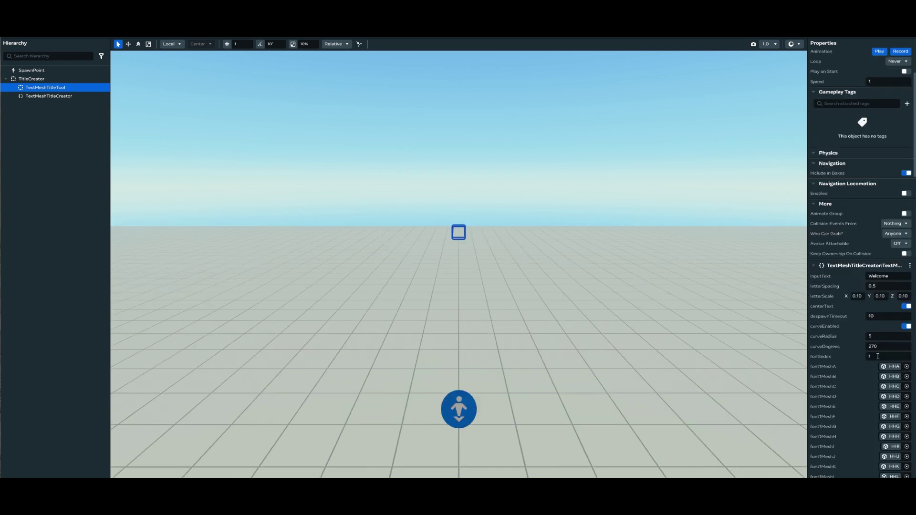
# Switch the title to the second font by setting its font index to 2
pyautogui.click(877, 357)
pyautogui.press('Return')
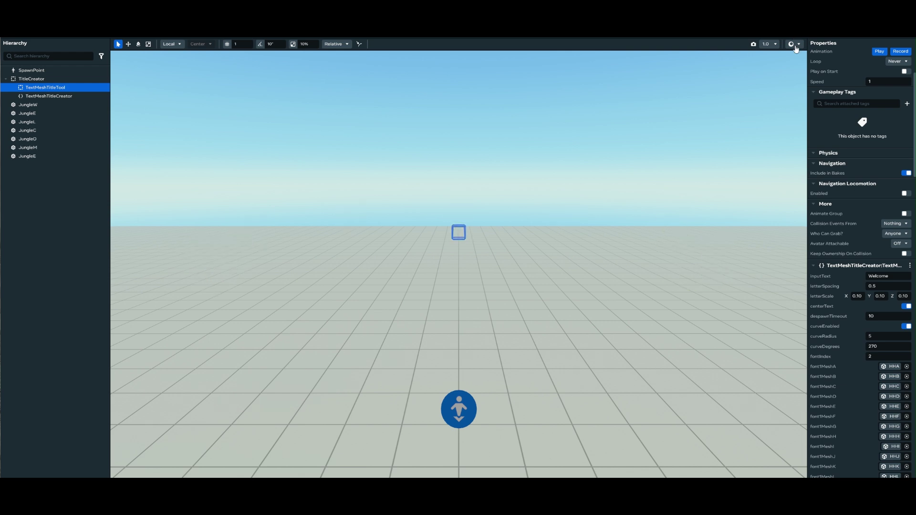
# Disable the title's curve and set its font index to 3
pyautogui.click(908, 327)
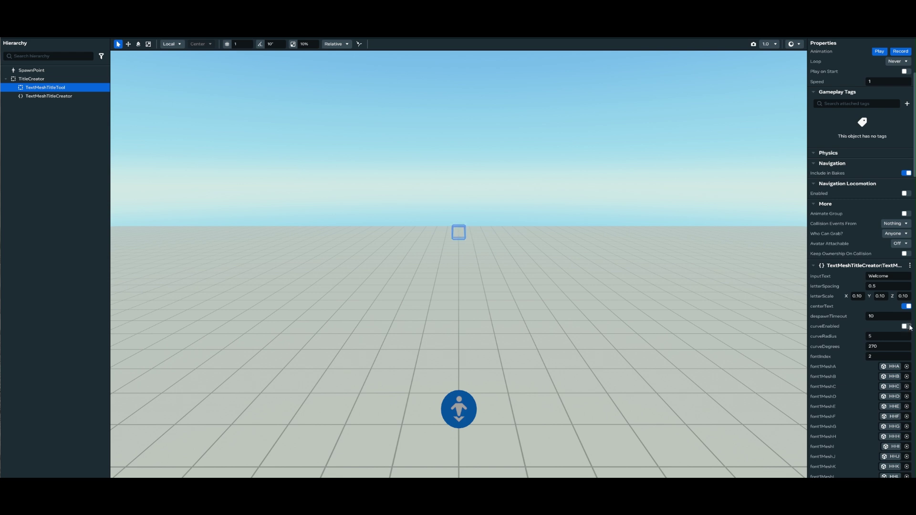
pyautogui.click(882, 356)
pyautogui.press('Return')
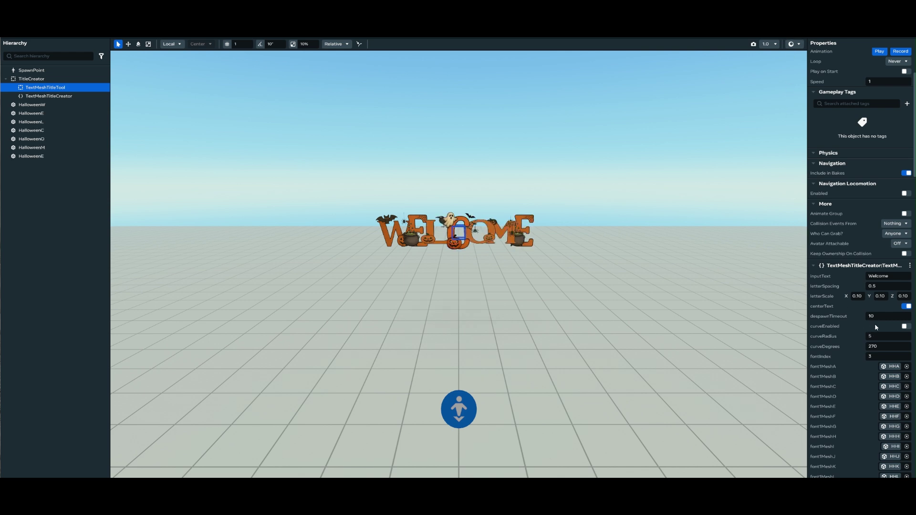
# Stop the world simulation and set the title's letter spacing to 1
pyautogui.click(876, 287)
pyautogui.click(793, 33)
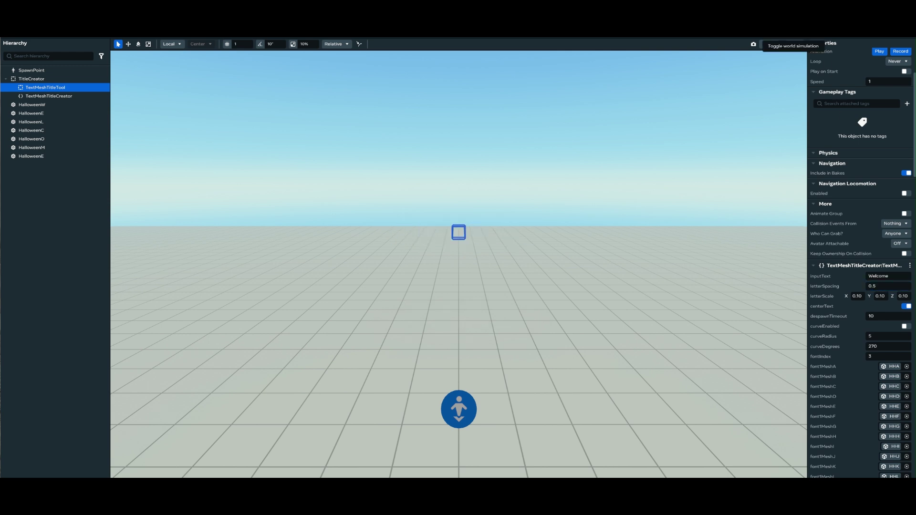
pyautogui.click(877, 287)
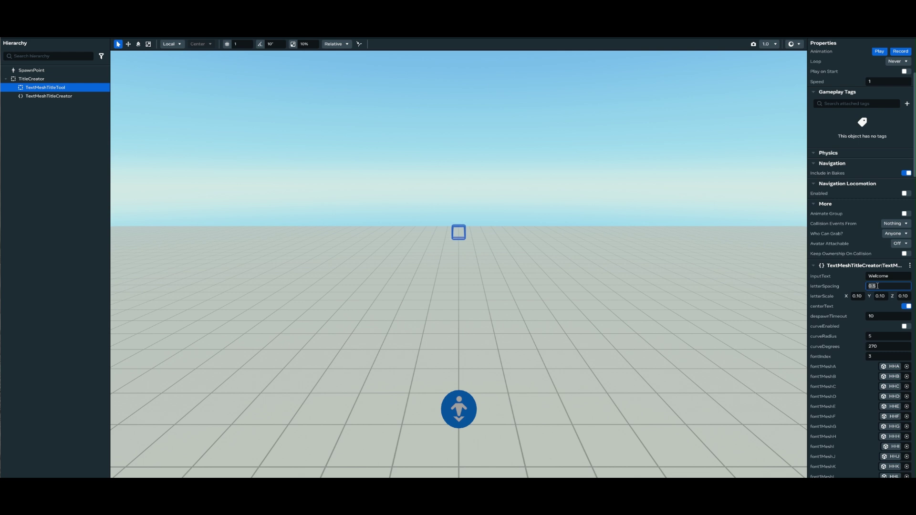
pyautogui.write('1')
pyautogui.press('Return')
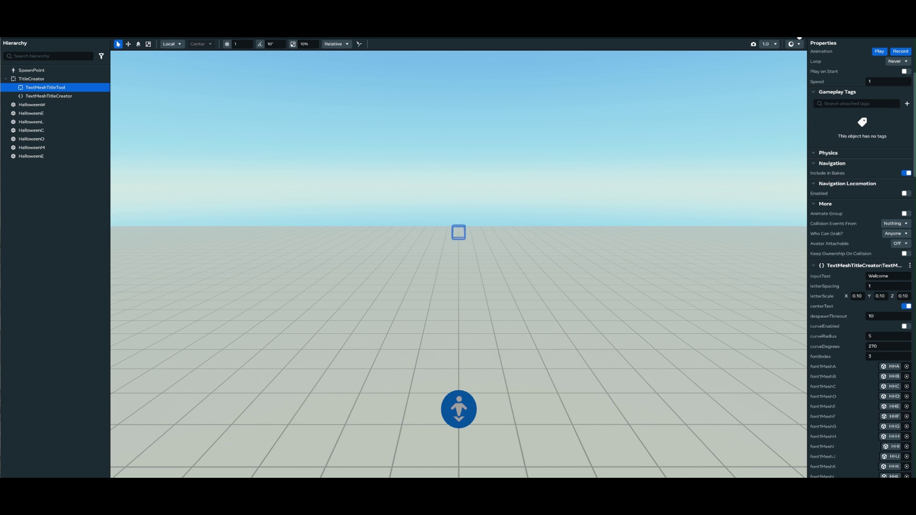
# Set the title's font index to 4 and its input text to "Holiday"
pyautogui.click(878, 356)
pyautogui.write('4')
pyautogui.click(892, 276)
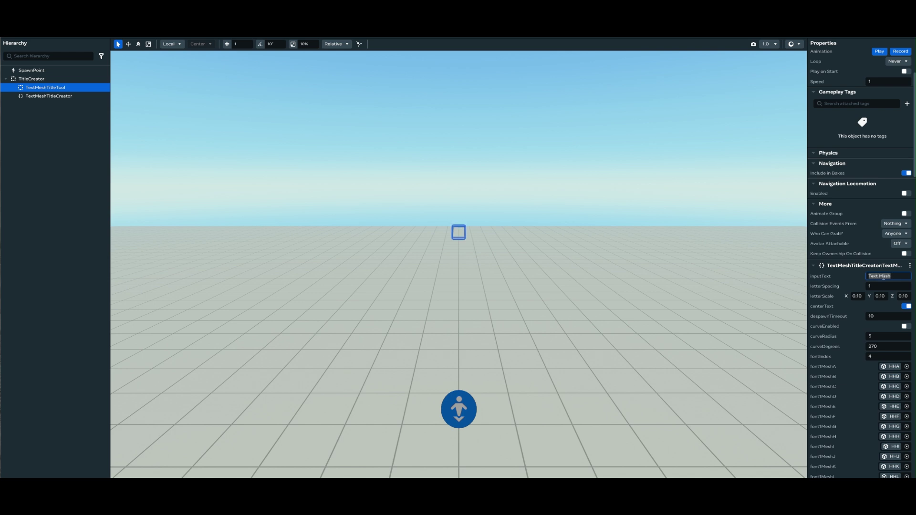
pyautogui.write('Holiday')
pyautogui.click(880, 286)
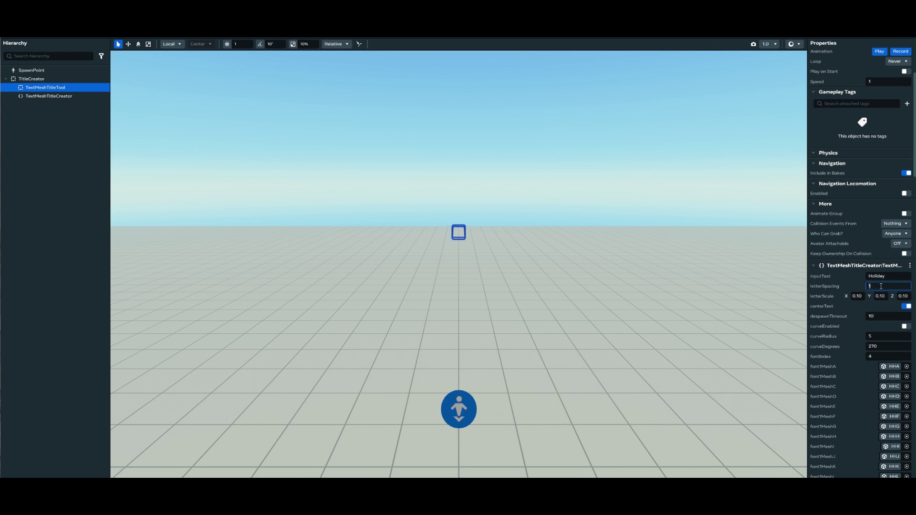
pyautogui.press('Return')
# Set the title's letter scale to 0.05 on the X, Y and Z axes
pyautogui.click(855, 296)
pyautogui.press('BackSpace')
pyautogui.write('0.')
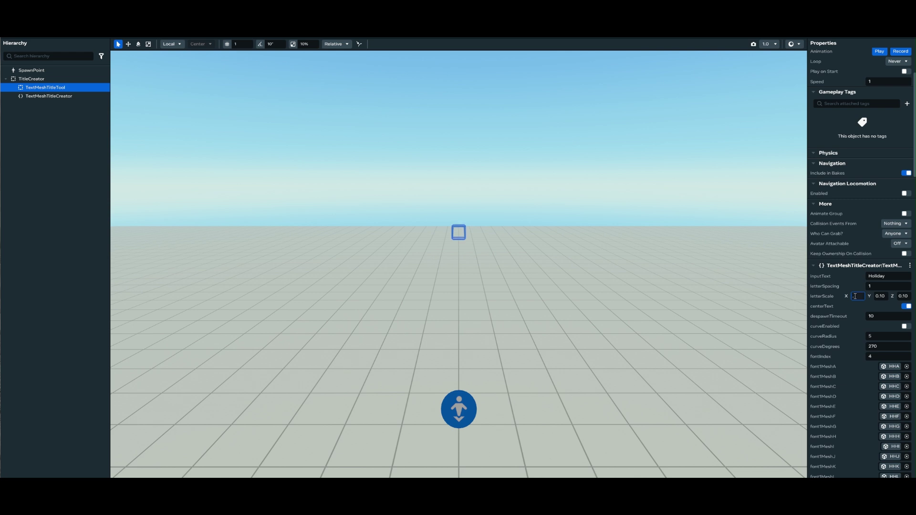
pyautogui.write('05')
pyautogui.press('Tab')
pyautogui.press('Return')
pyautogui.click(882, 296)
pyautogui.write('0.05')
pyautogui.press('Return')
pyautogui.click(903, 296)
pyautogui.write('0.05')
pyautogui.press('Return')
# Enable the title's curve with 180 curve degrees and preview the Holiday text in the world simulation
pyautogui.click(906, 327)
pyautogui.click(879, 347)
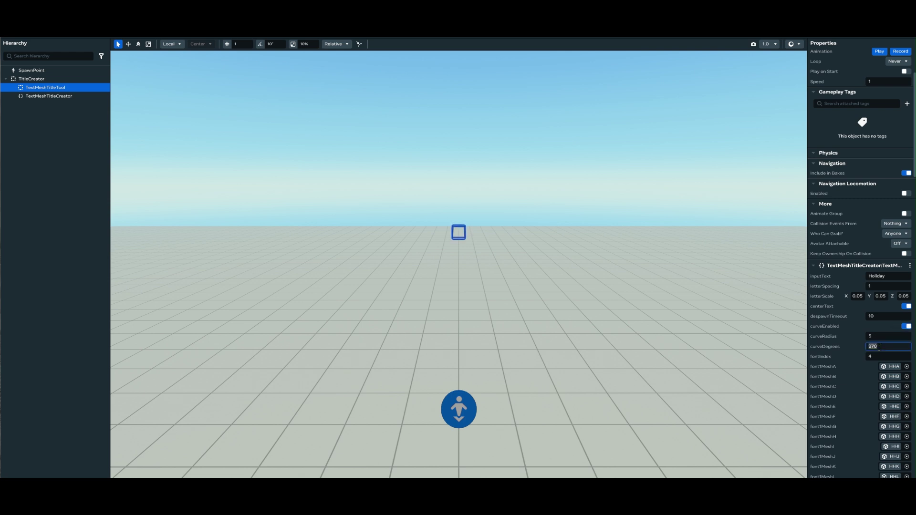
pyautogui.write('180')
pyautogui.press('Return')
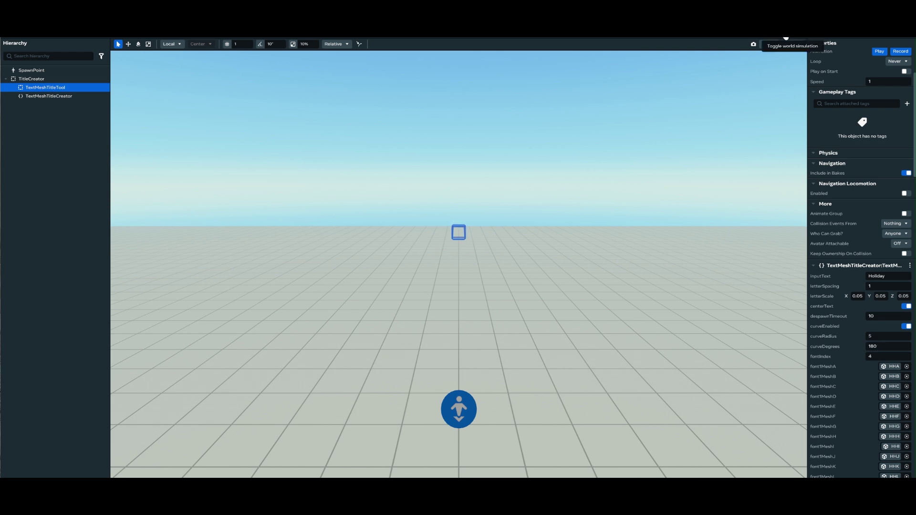
pyautogui.click(785, 34)
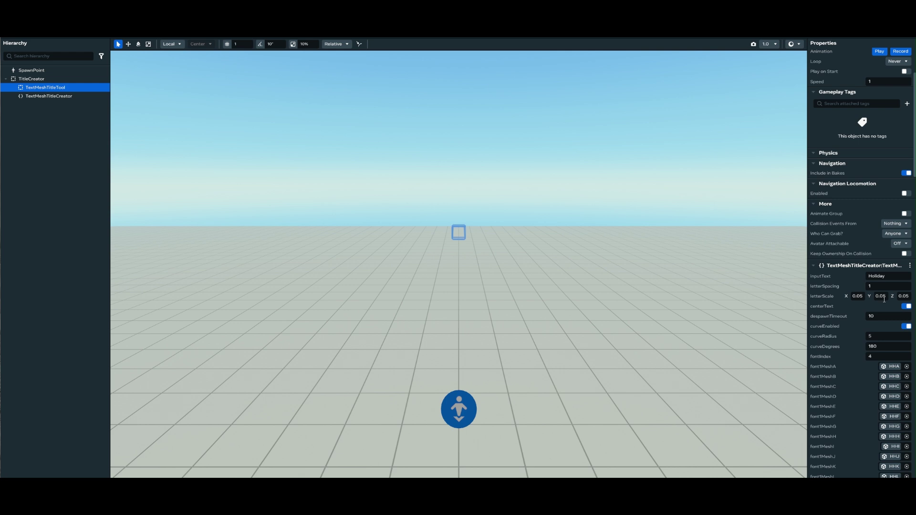
# Set the title's font index to 5, toggle its curve setting and preview it in the world simulation
pyautogui.click(876, 356)
pyautogui.press('Return')
pyautogui.click(907, 326)
pyautogui.click(790, 44)
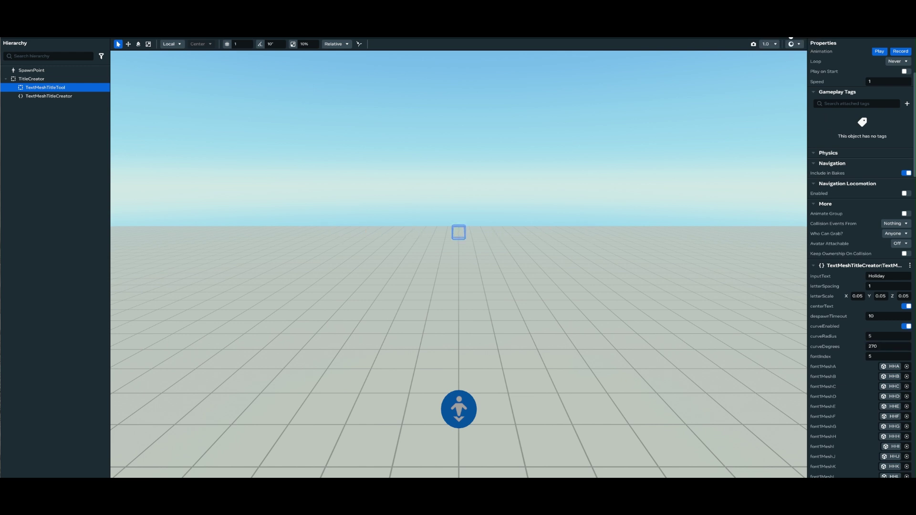